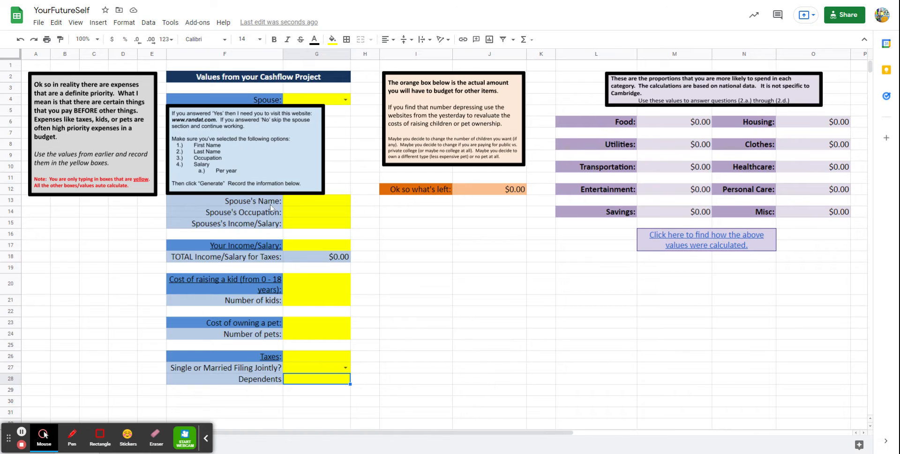
pyautogui.moveTo(240, 249)
pyautogui.click(298, 337)
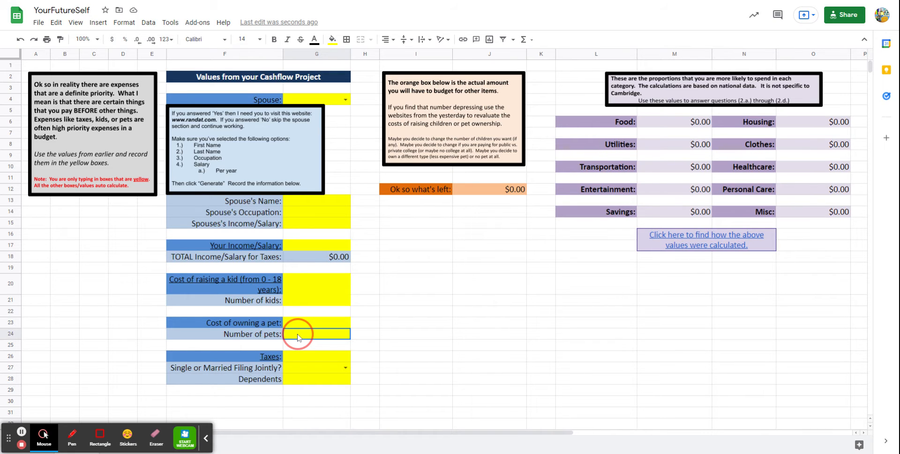
pyautogui.moveTo(298, 337); pyautogui.dragTo(432, 316)
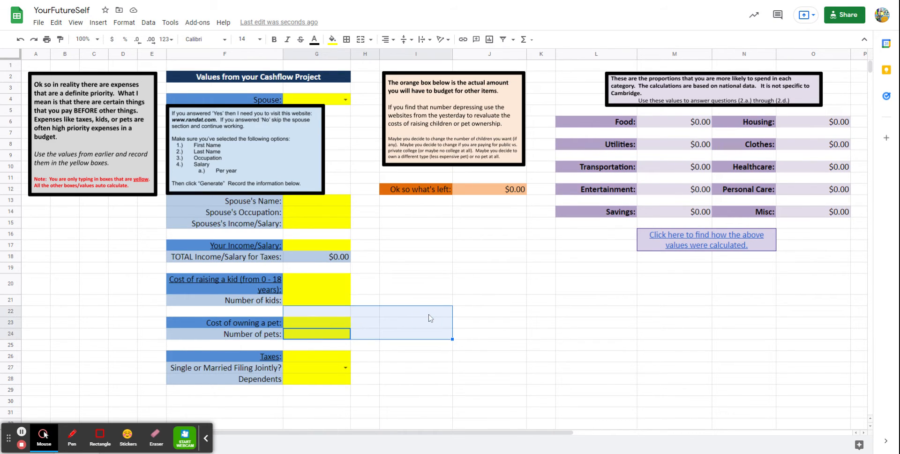
pyautogui.click(431, 318)
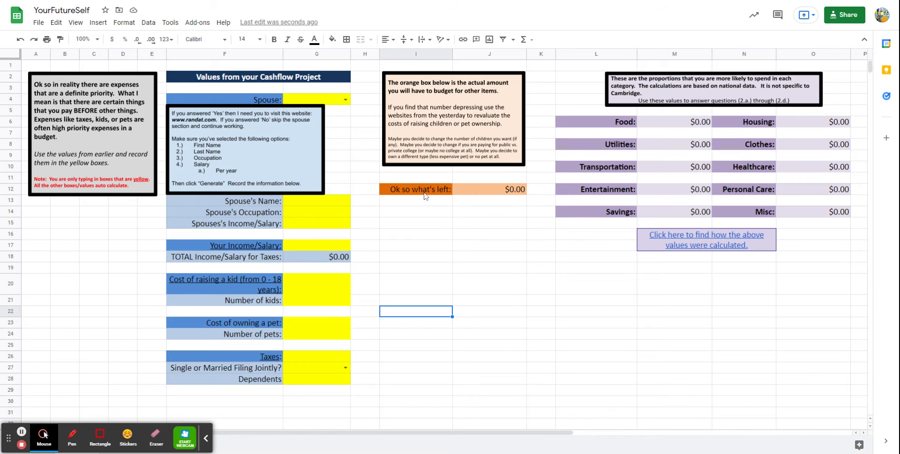
# Step: Set the Spouse answer in the Cashflow Project values to No
pyautogui.click(335, 101)
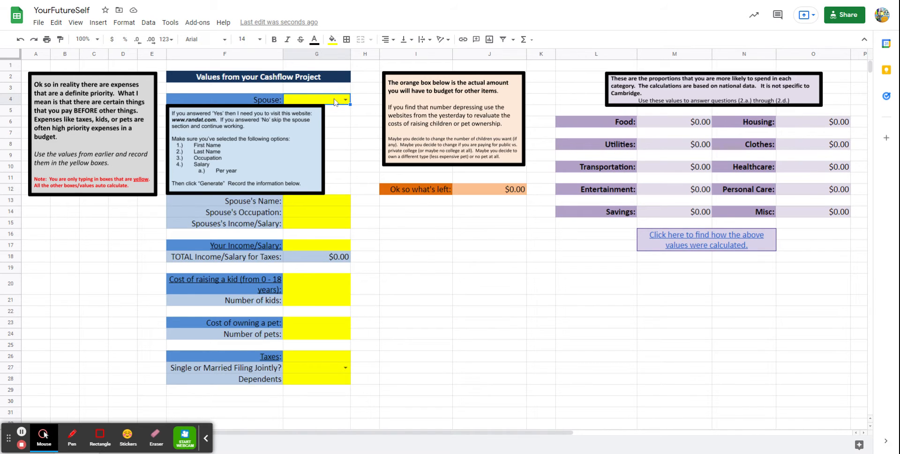
pyautogui.click(345, 99)
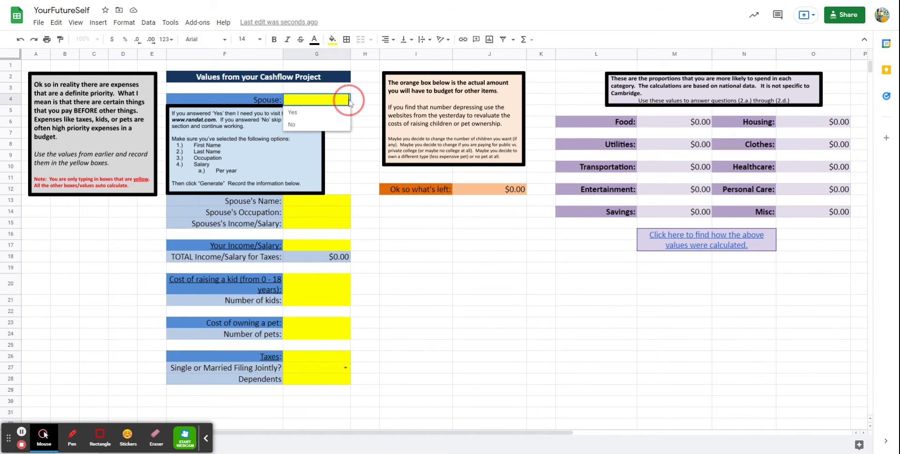
pyautogui.click(323, 125)
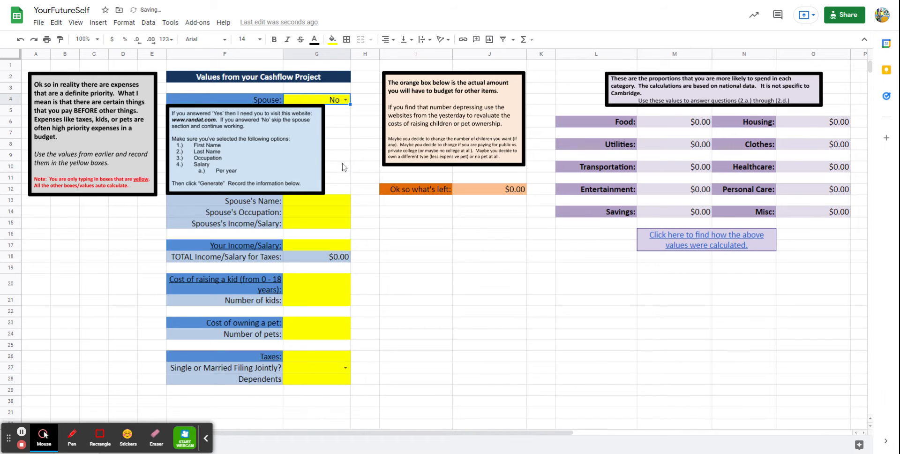
pyautogui.click(333, 203)
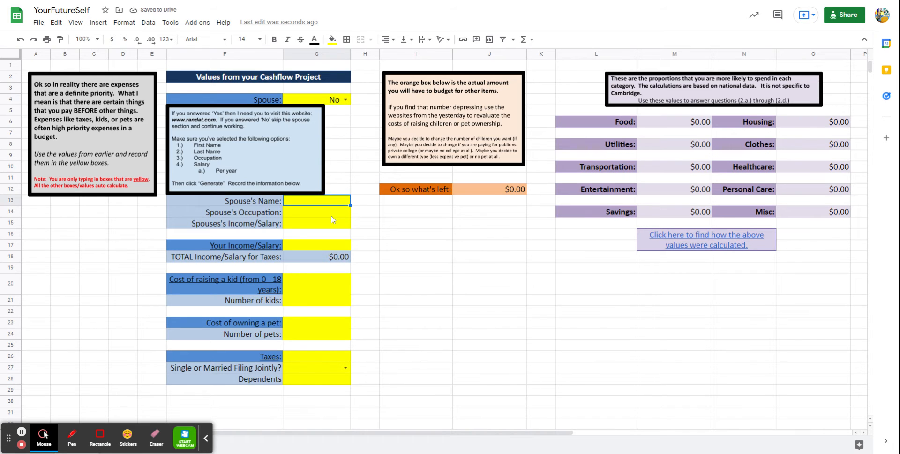
pyautogui.click(332, 213)
pyautogui.click(332, 225)
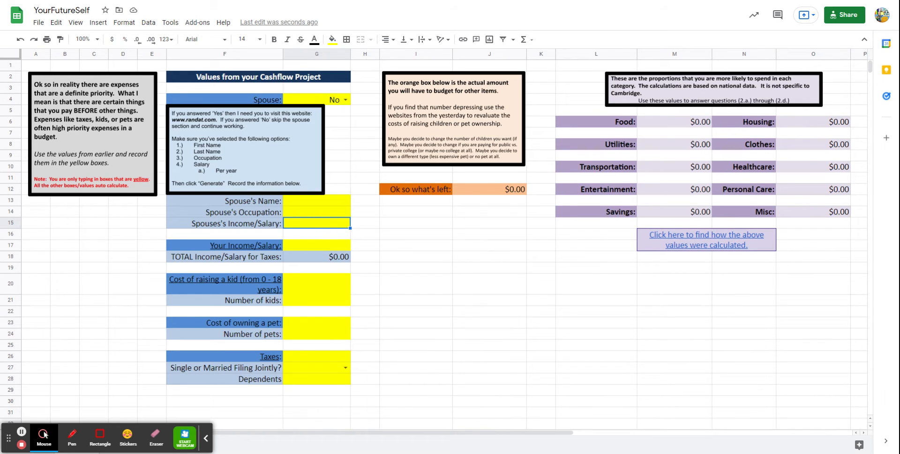
# Step: Enter 36000 as the Your Income/Salary value in cell G17
pyautogui.click(334, 248)
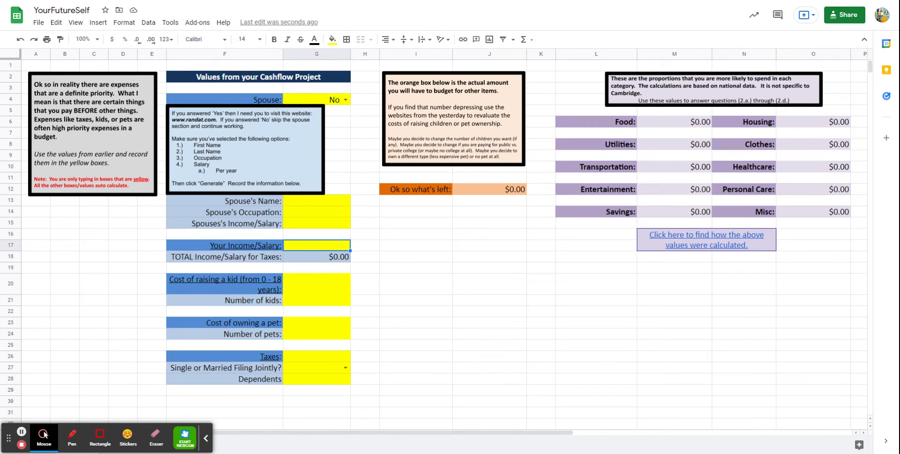
pyautogui.write('36000')
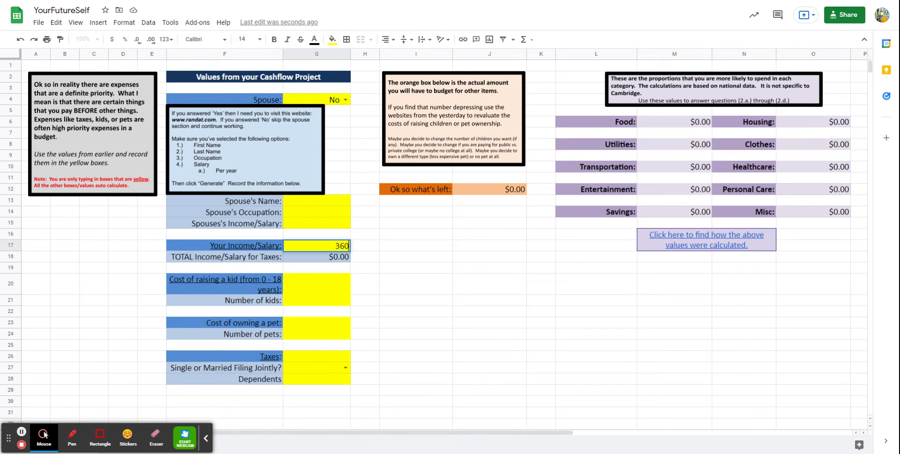
pyautogui.click(384, 237)
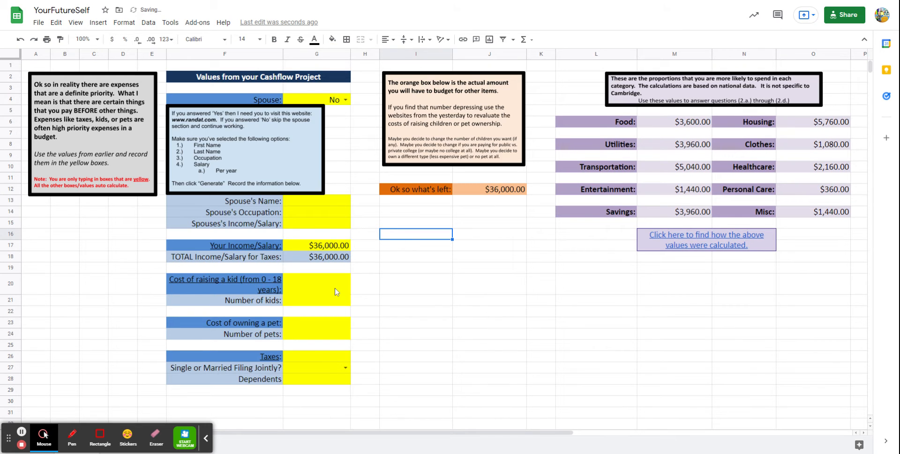
# Step: Enter 250000 as the cost of raising a kid and 1 as the number of kids
pyautogui.click(313, 286)
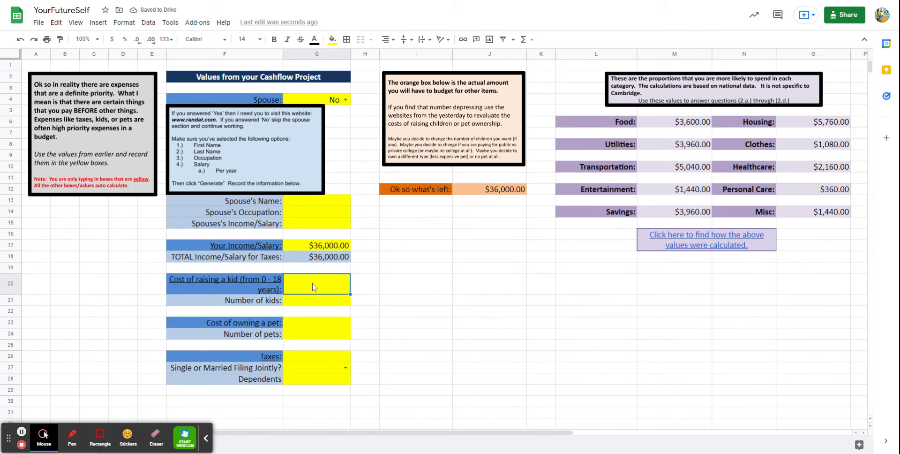
pyautogui.write('25')
pyautogui.write('0')
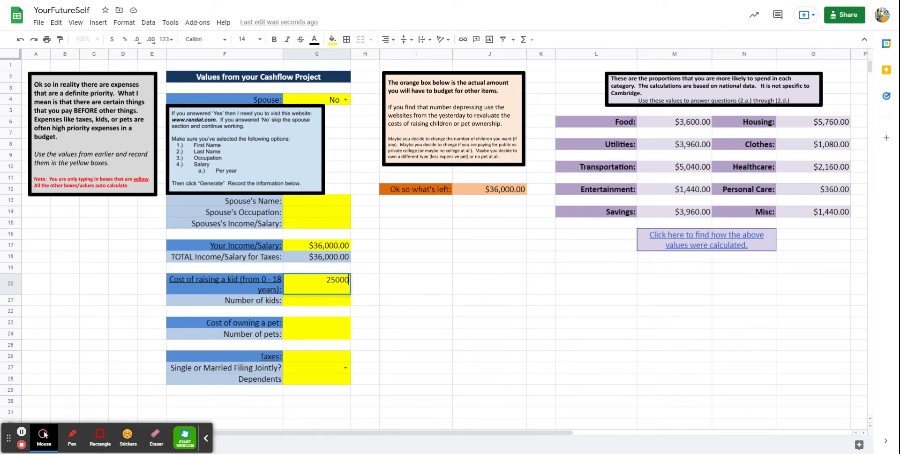
pyautogui.write(',000')
pyautogui.click(321, 305)
pyautogui.write('1')
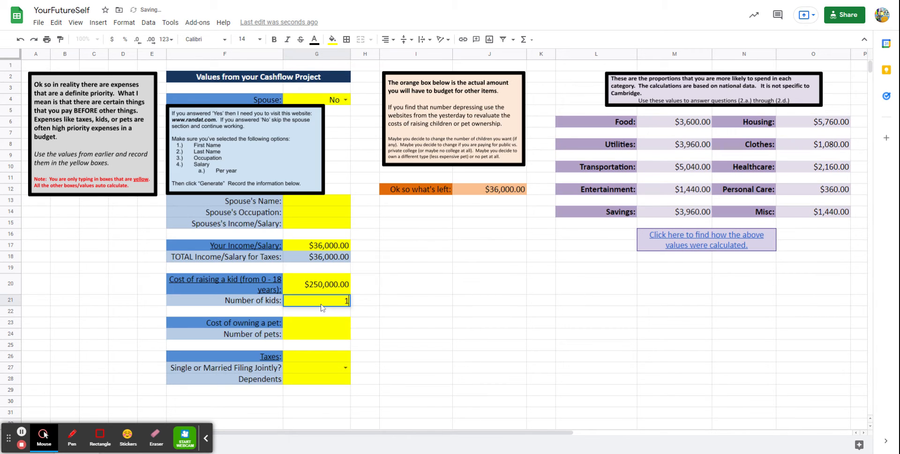
# Step: Enter 200 as the cost of owning a pet and 1 as the number of pets
pyautogui.click(328, 326)
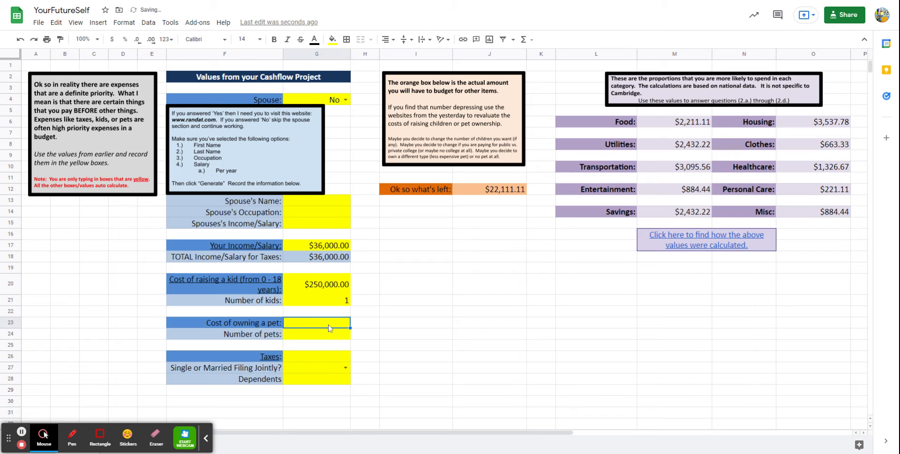
pyautogui.write('2')
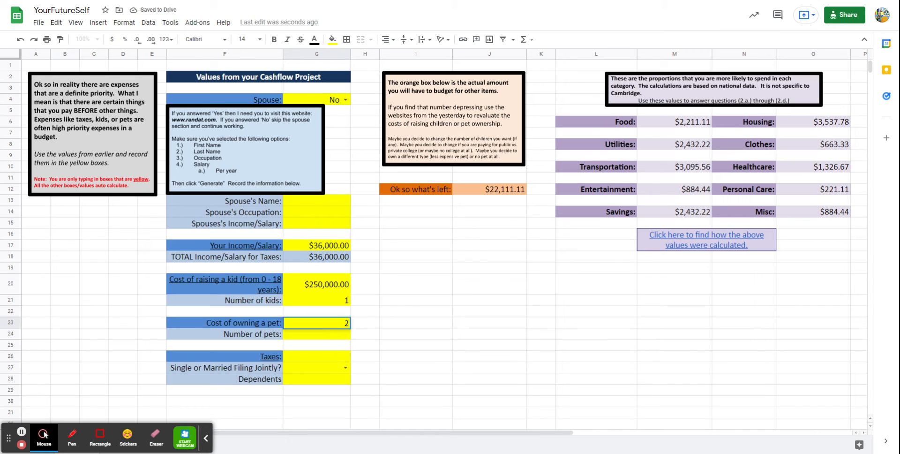
pyautogui.write('00')
pyautogui.click(345, 335)
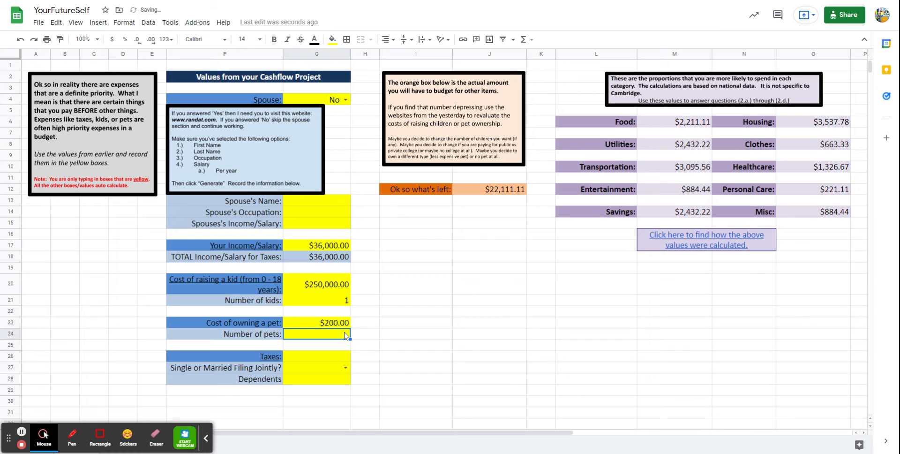
pyautogui.write('1')
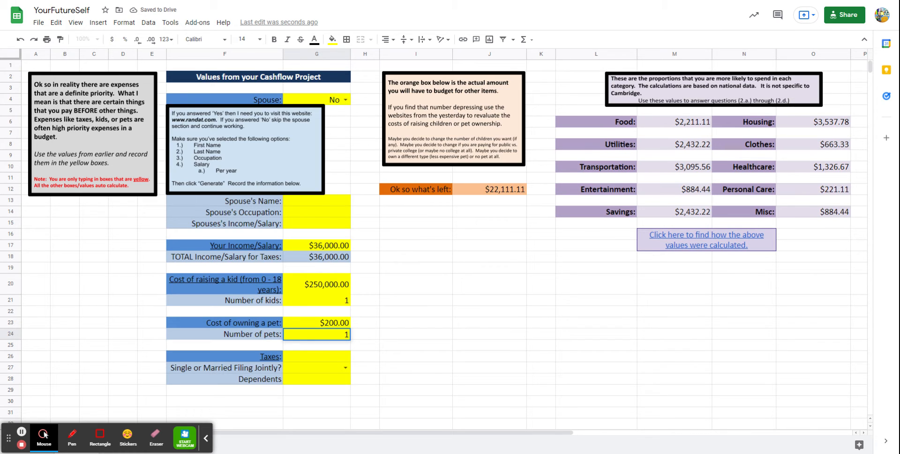
pyautogui.click(420, 369)
# Step: Enter 9000 as the Taxes amount in cell G26
pyautogui.click(331, 353)
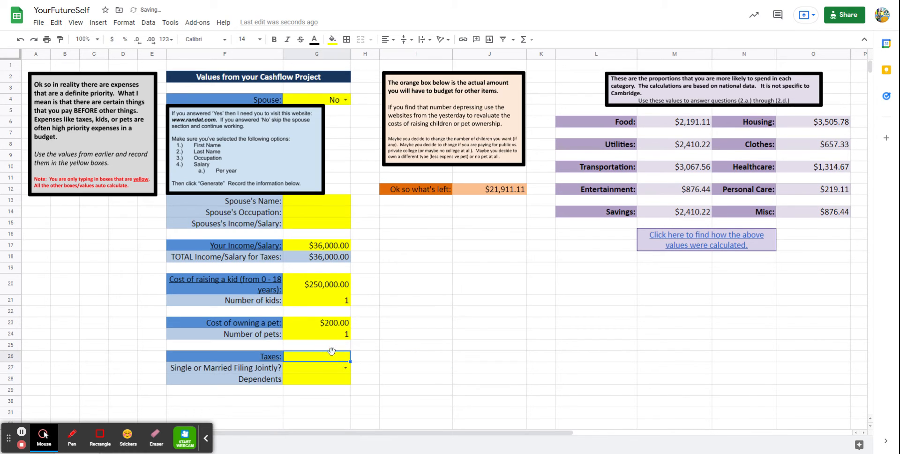
pyautogui.write('9000')
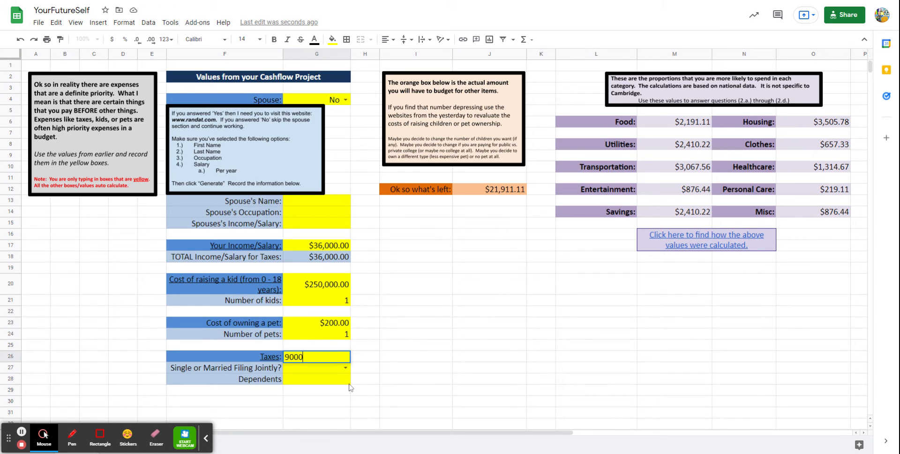
pyautogui.click(403, 348)
# Step: Clear the Taxes amount in cell G26 and enter 2000 instead
pyautogui.click(326, 356)
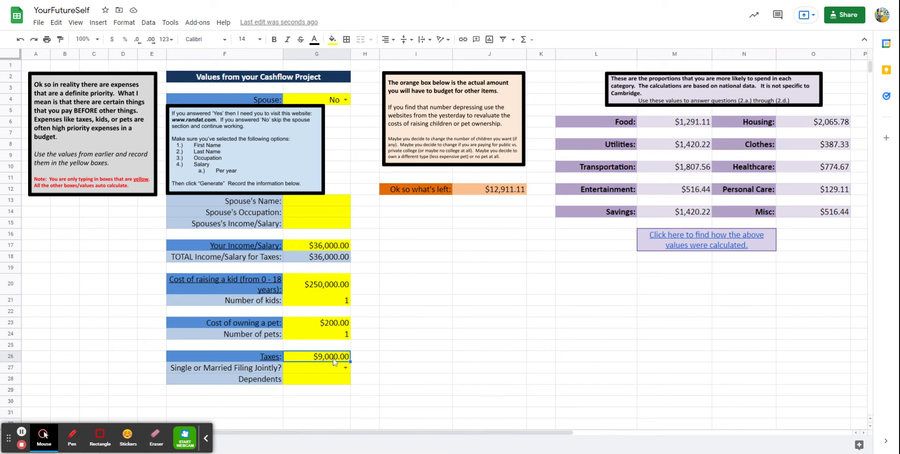
pyautogui.press('Delete')
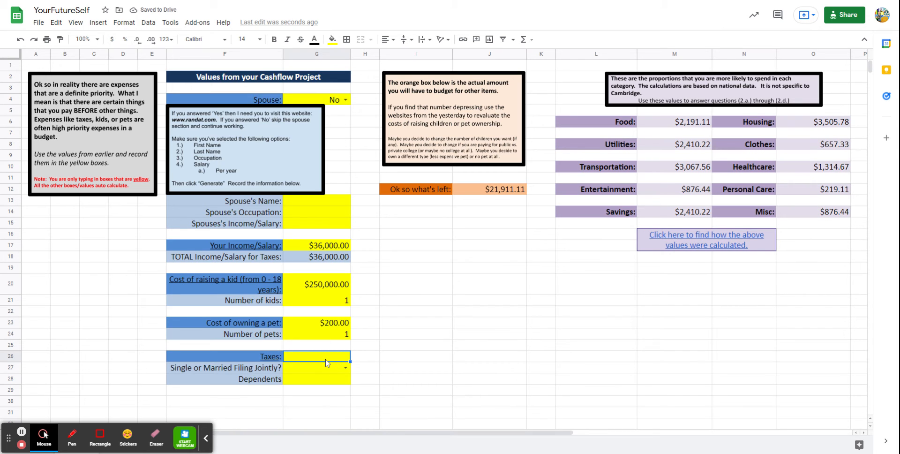
pyautogui.write('2000')
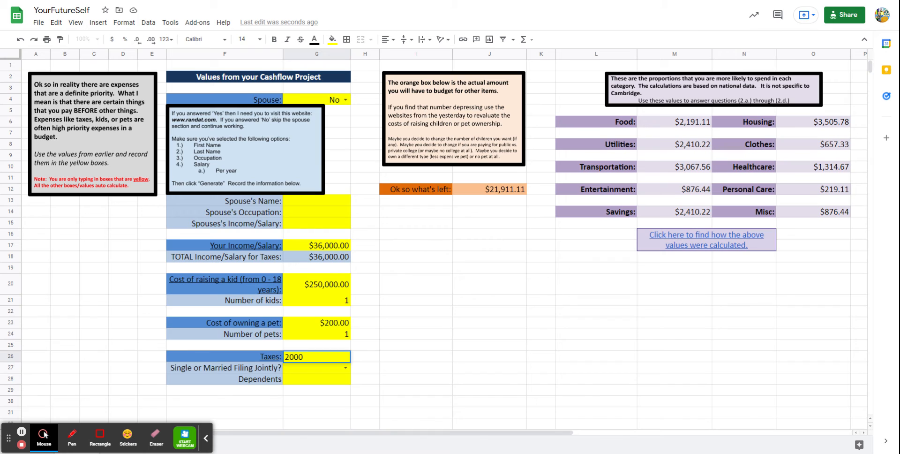
pyautogui.click(405, 361)
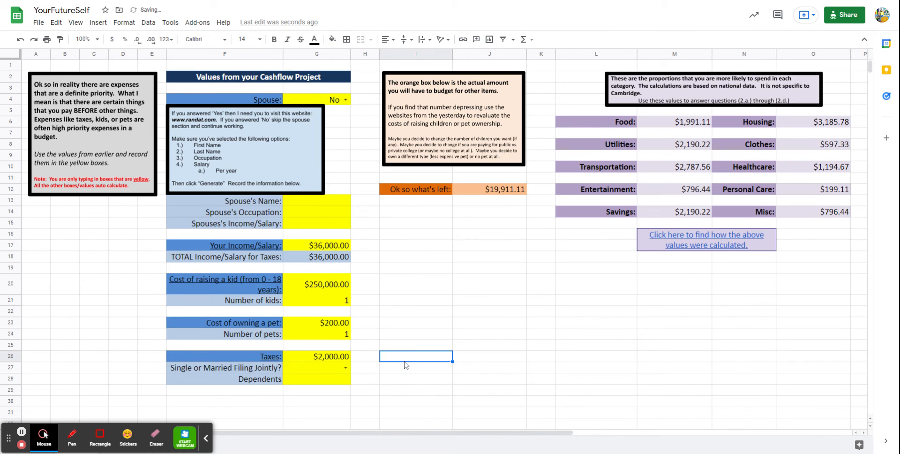
# Step: Set the tax filing status to Single and enter 1 as the number of dependents
pyautogui.click(334, 367)
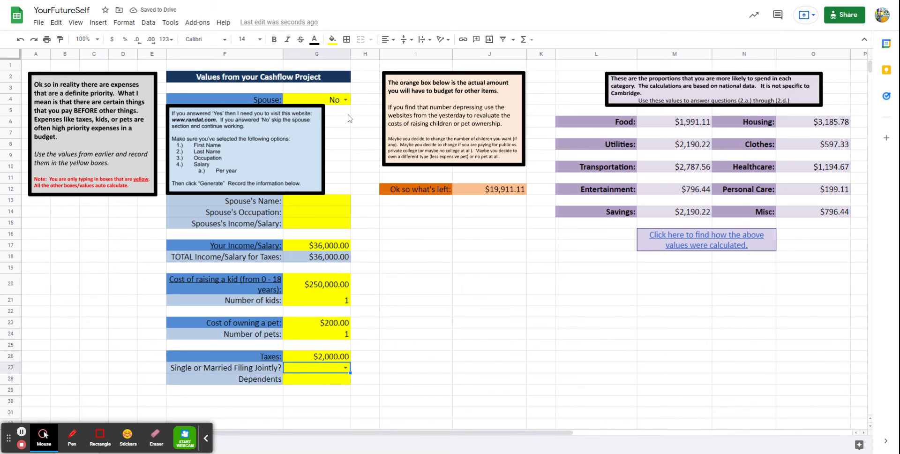
pyautogui.click(347, 373)
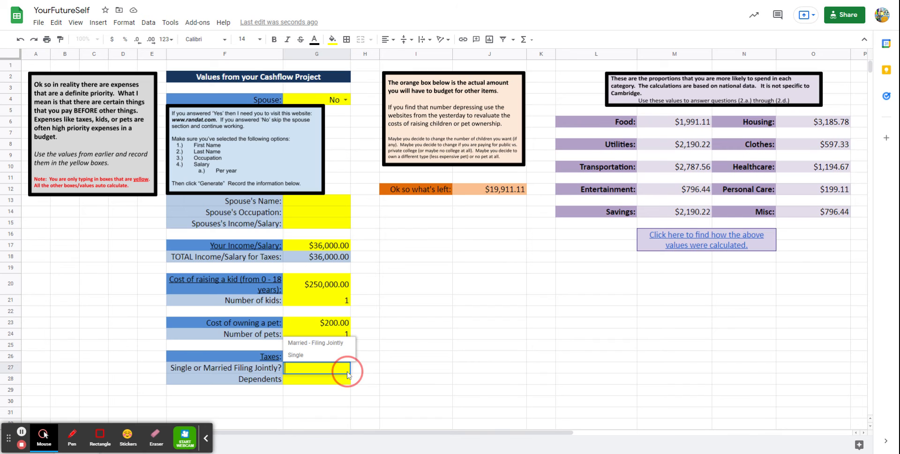
pyautogui.click(319, 357)
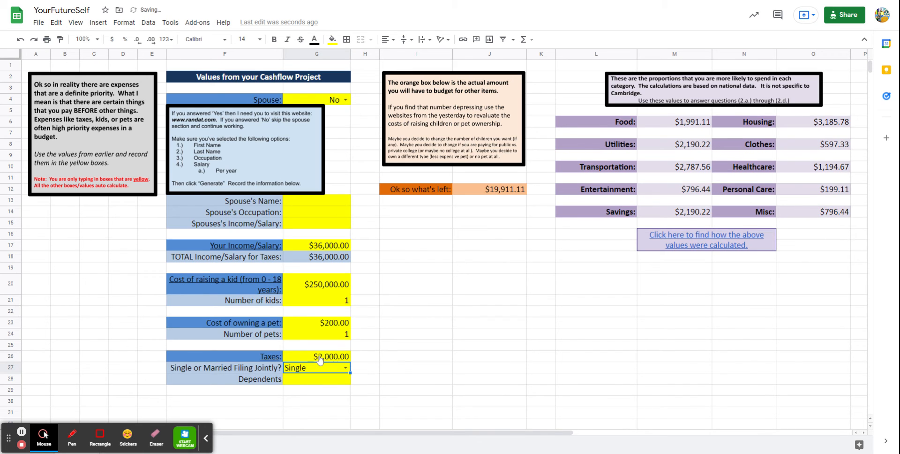
pyautogui.click(309, 384)
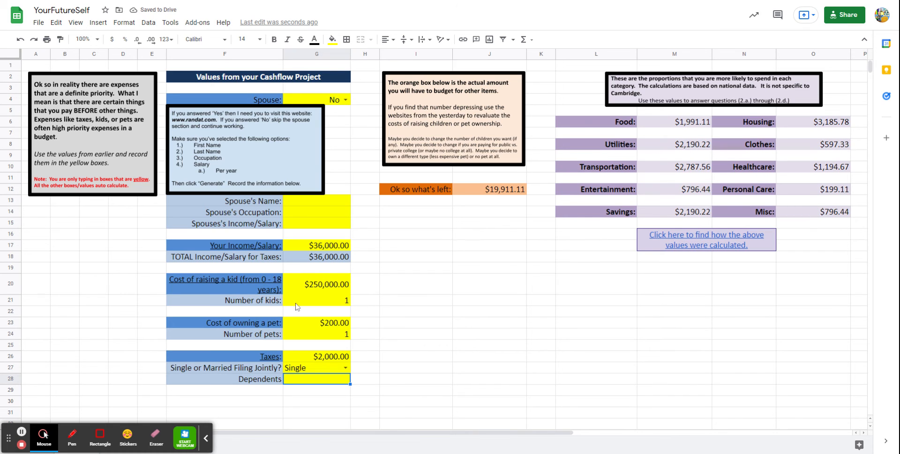
pyautogui.click(333, 378)
pyautogui.click(347, 383)
pyautogui.write('1')
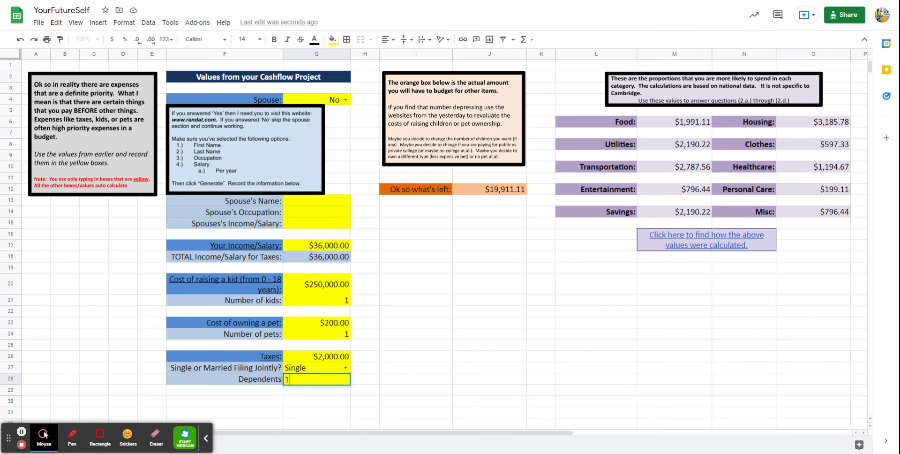
pyautogui.click(414, 369)
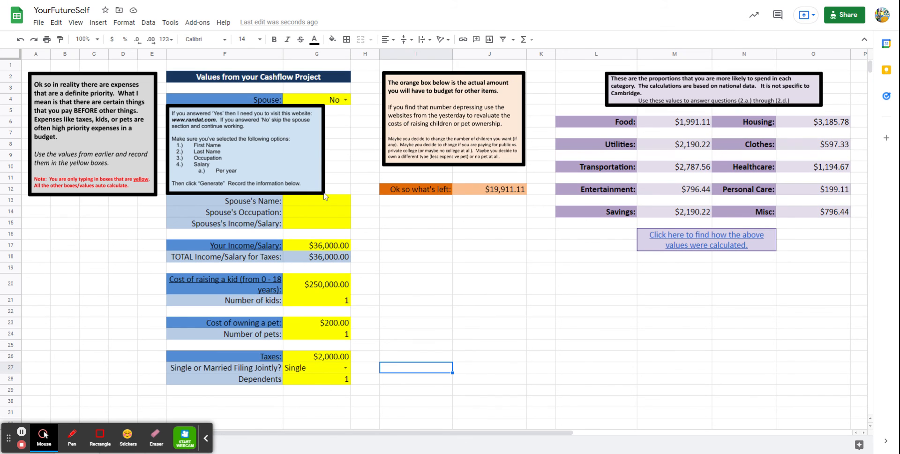
# Step: Change the Your Income/Salary value in cell G17 to 80000
pyautogui.click(338, 245)
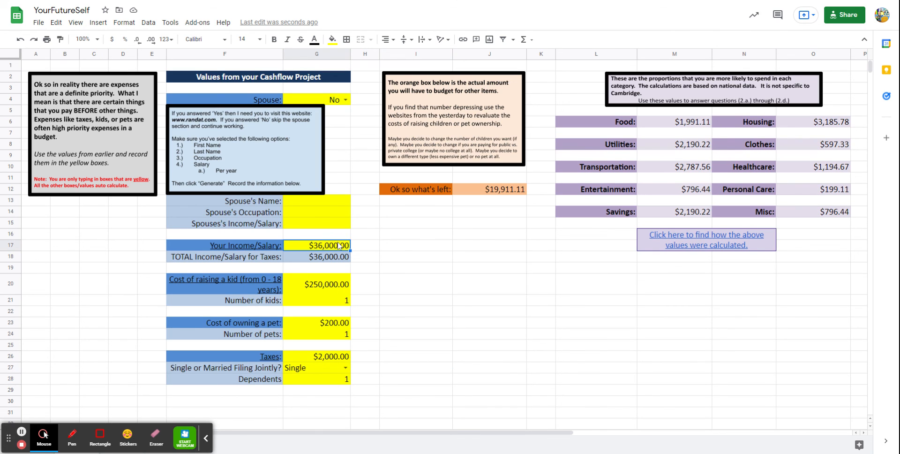
pyautogui.write('80,00')
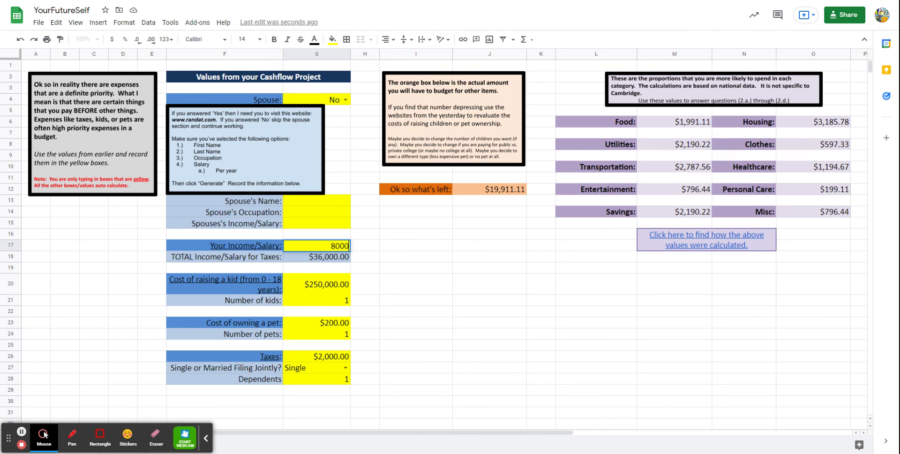
pyautogui.write('0')
pyautogui.click(385, 249)
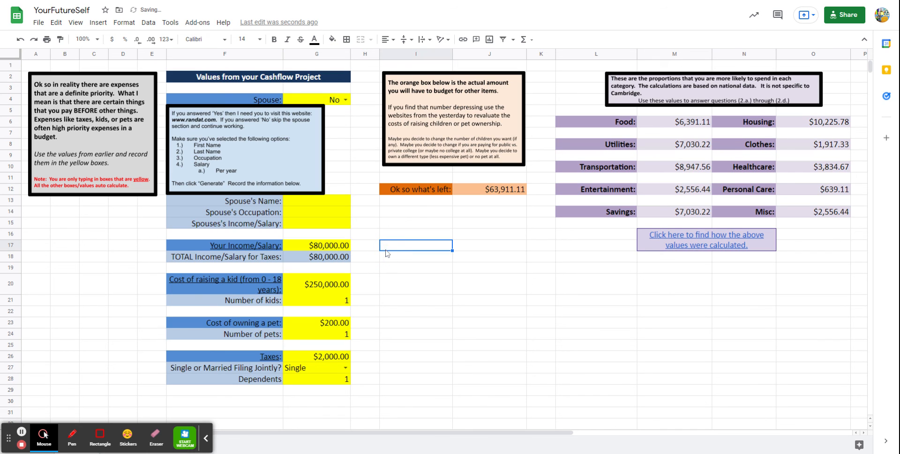